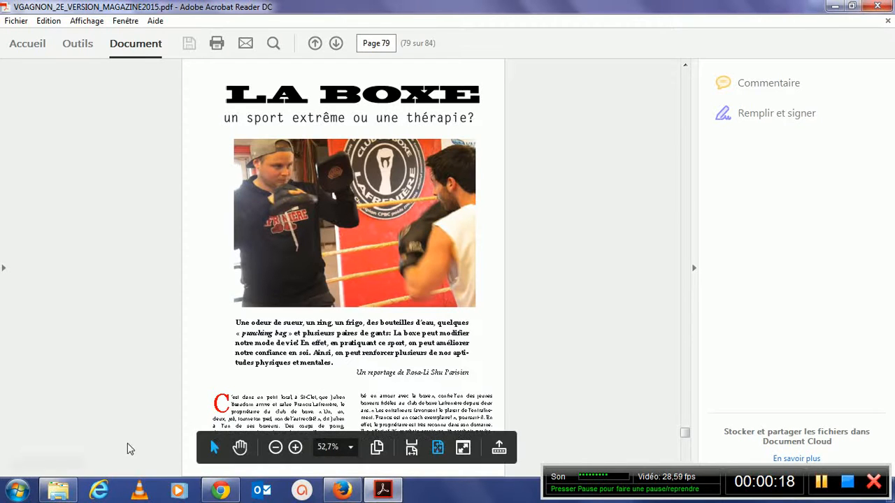
# Browse the Public (P:) drive's Communication folder down to Aut2015_ProjetsWeb to locate the magazine PDF, then minimize the file window
pyautogui.moveTo(63, 493)
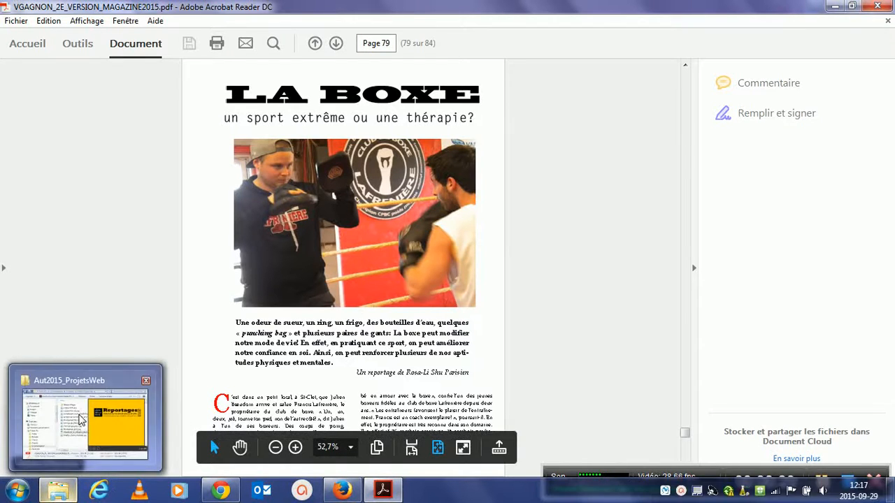
pyautogui.click(61, 493)
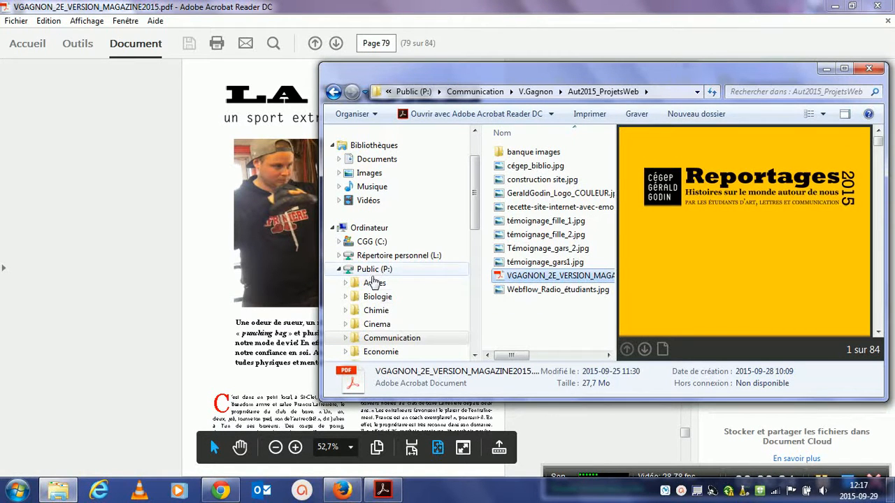
pyautogui.click(383, 340)
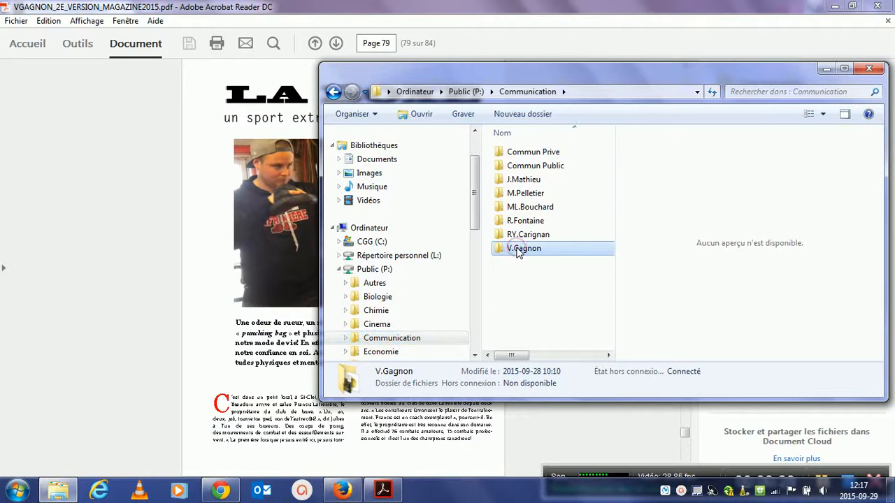
pyautogui.doubleClick(518, 250)
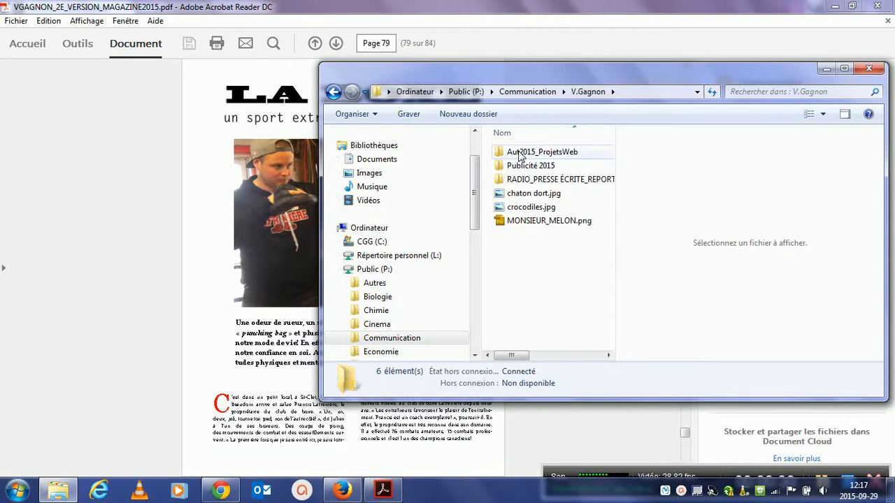
pyautogui.doubleClick(559, 154)
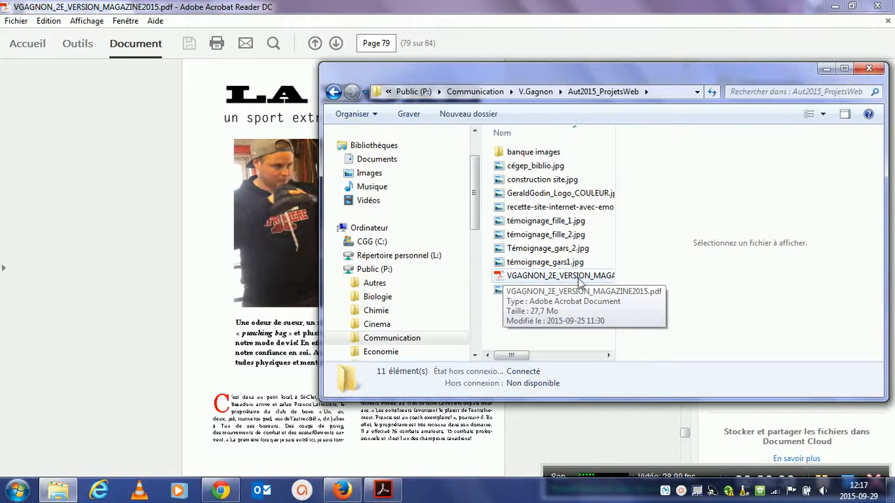
pyautogui.click(826, 69)
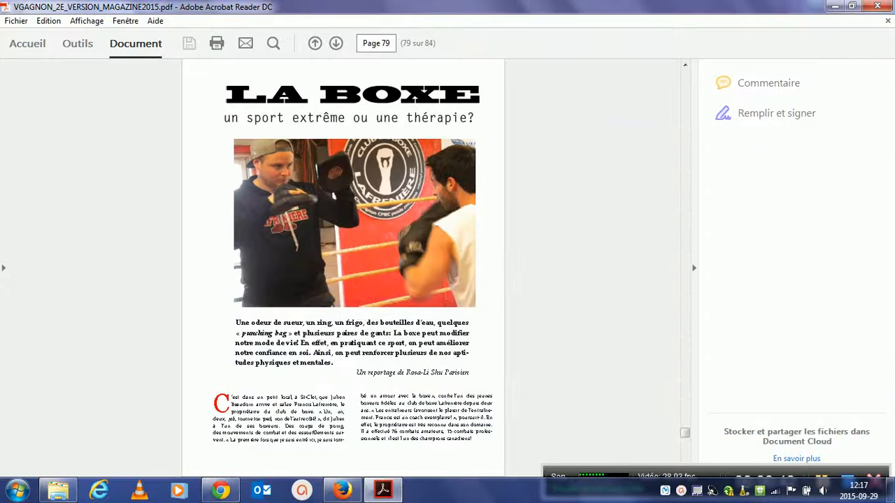
# Find the article "La beauté derrière la mort" in the magazine and set up printing with Adobe PDF as the printer
pyautogui.moveTo(681, 434); pyautogui.dragTo(685, 97)
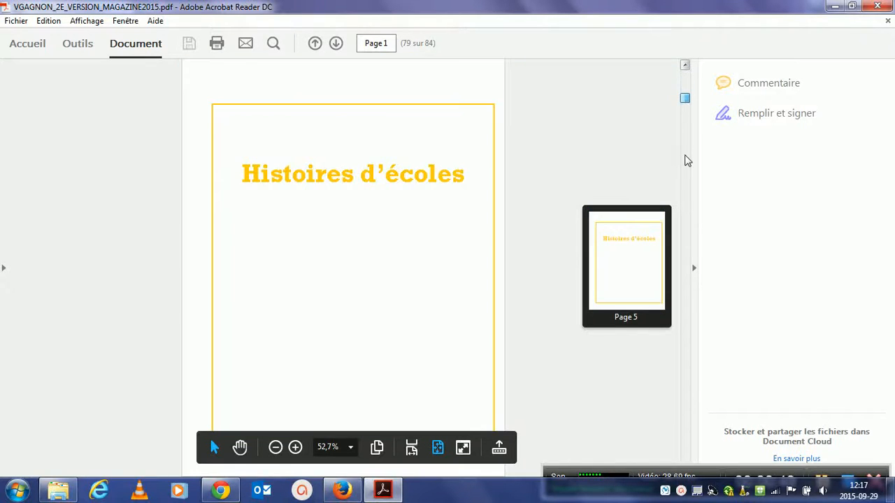
pyautogui.click(683, 196)
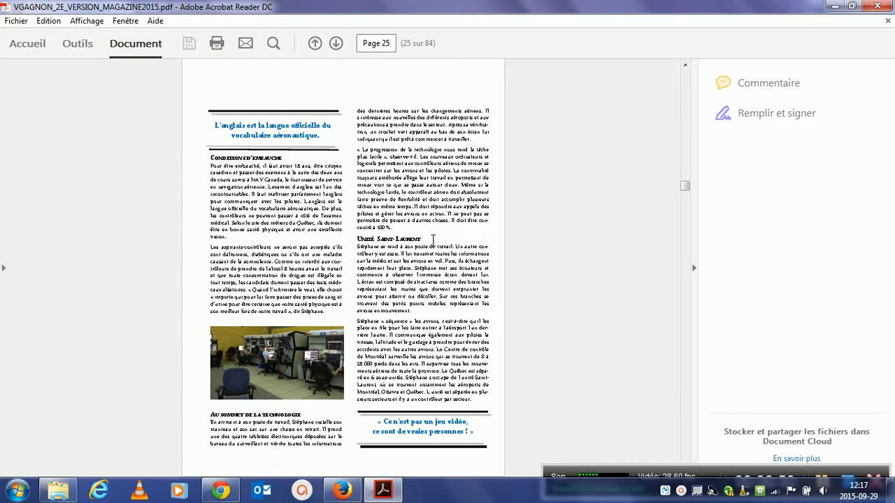
pyautogui.scroll(5, 314, 192)
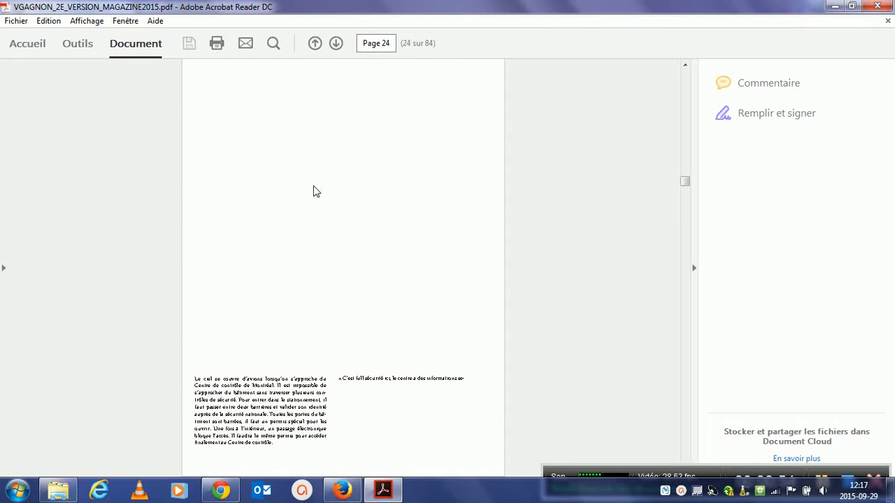
pyautogui.scroll(3, 360, 182)
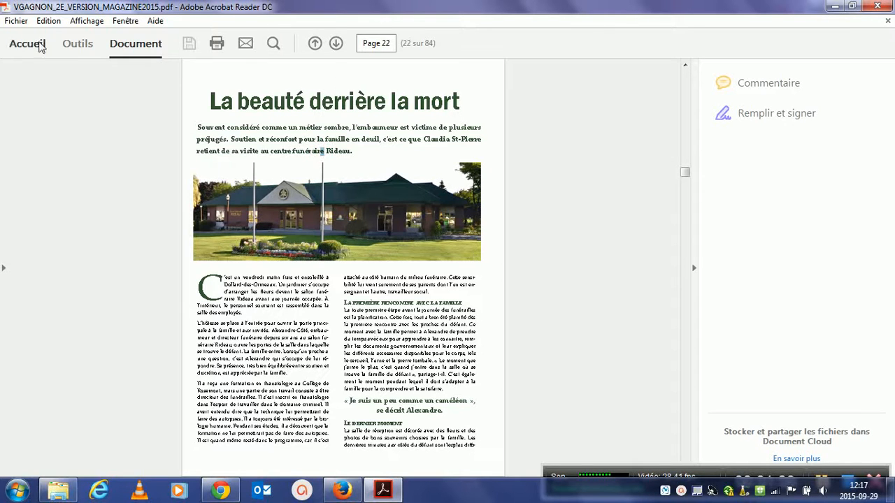
pyautogui.click(15, 21)
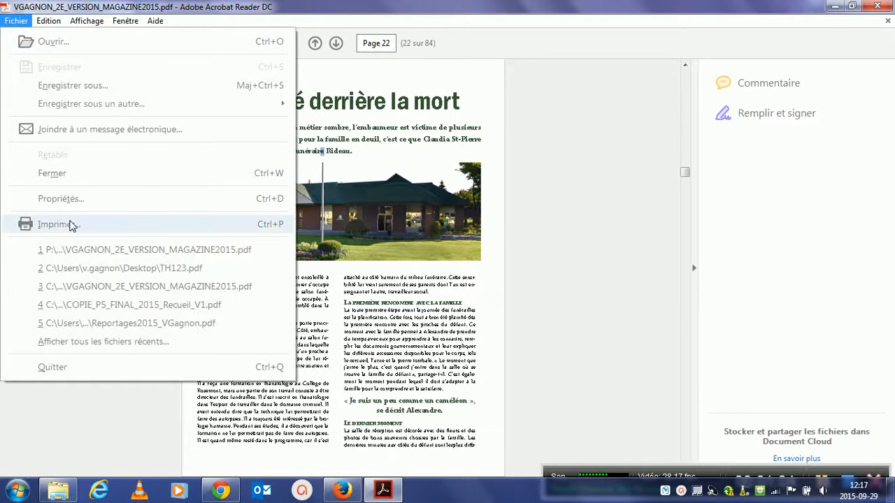
pyautogui.click(70, 224)
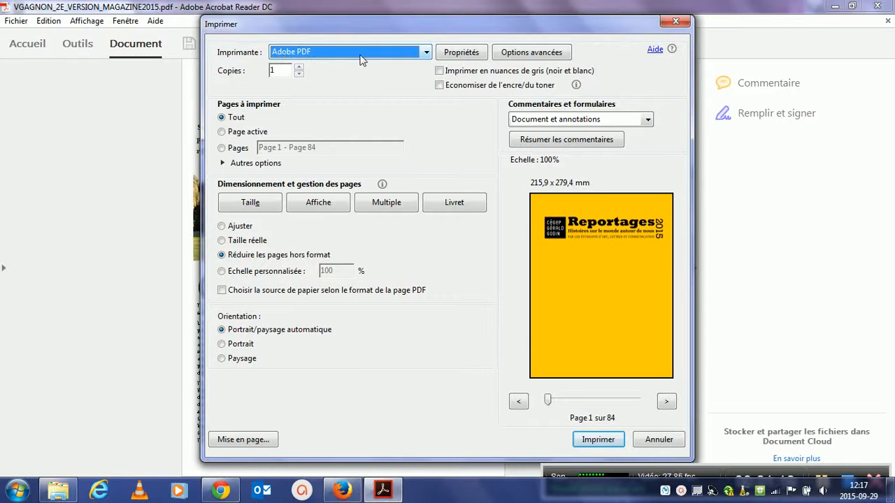
pyautogui.click(427, 52)
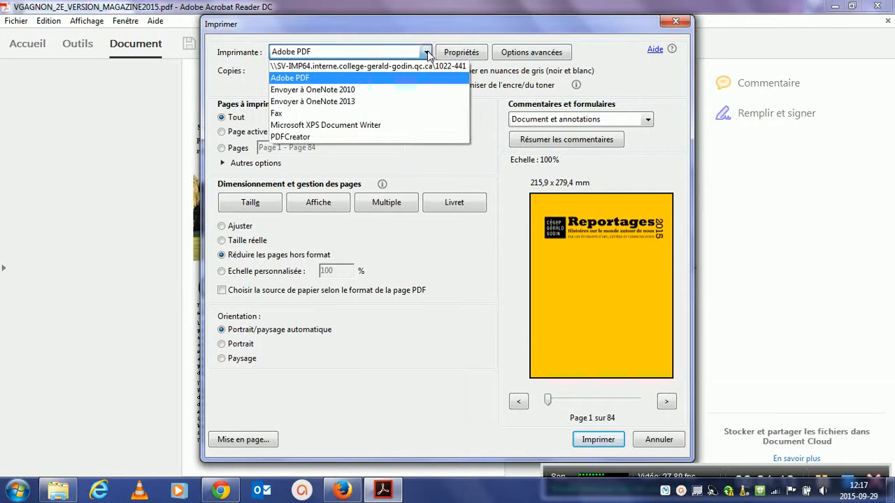
pyautogui.click(301, 78)
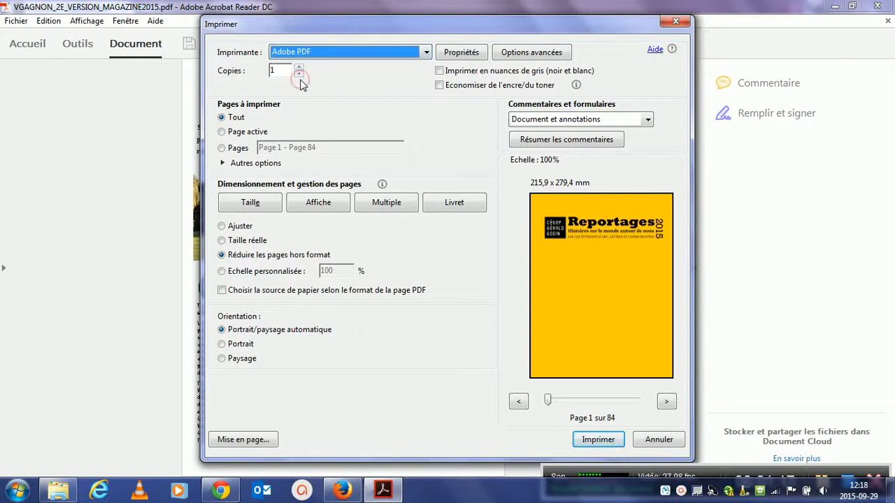
# Limit the print range to pages 22,23 and print them to a PDF file
pyautogui.click(222, 148)
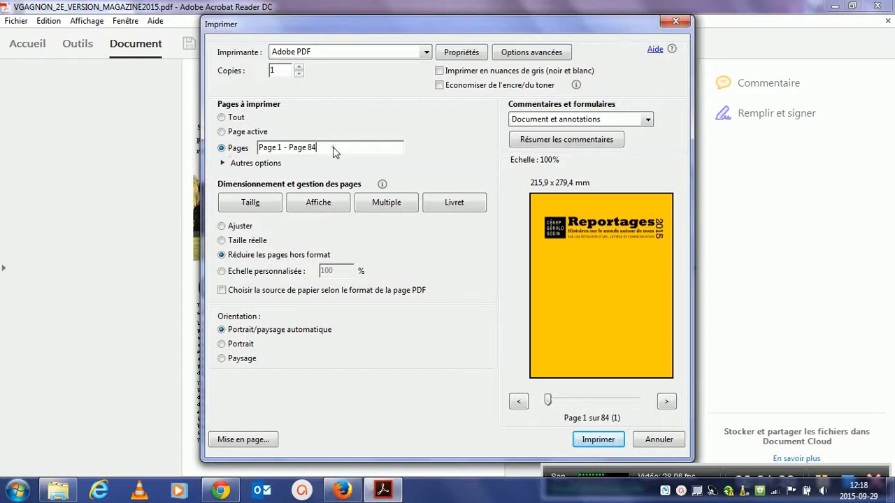
pyautogui.moveTo(333, 148); pyautogui.dragTo(252, 147)
pyautogui.write('22,23')
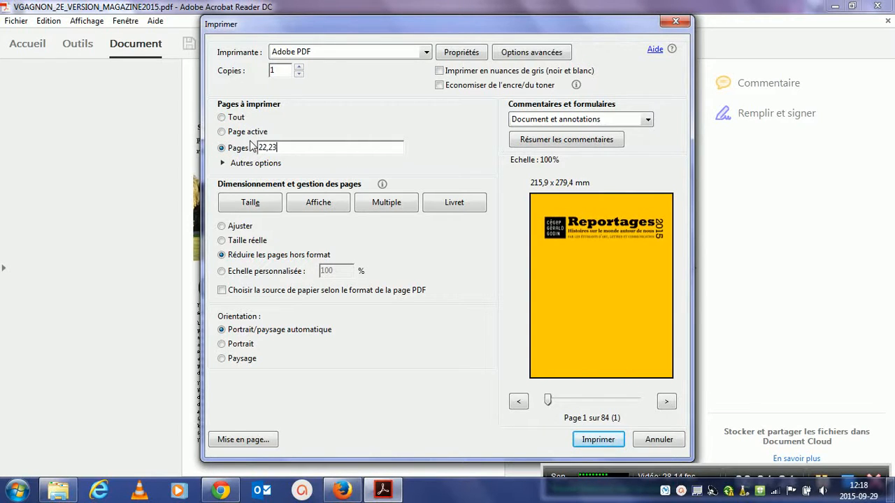
pyautogui.click(587, 441)
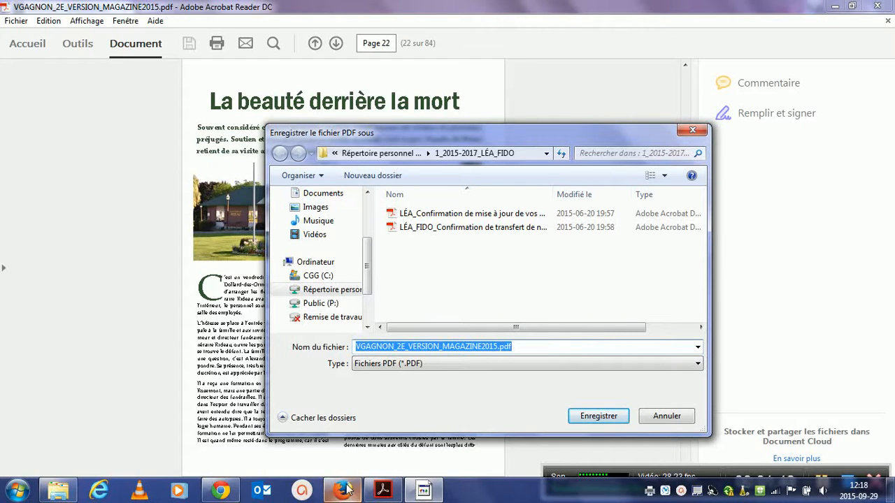
# Switch to the Dropbox page in Firefox and dismiss the dialog open over the AFFICHES_LOGOS_BANNIÈRES_ALVÉOLE folder
pyautogui.moveTo(340, 498)
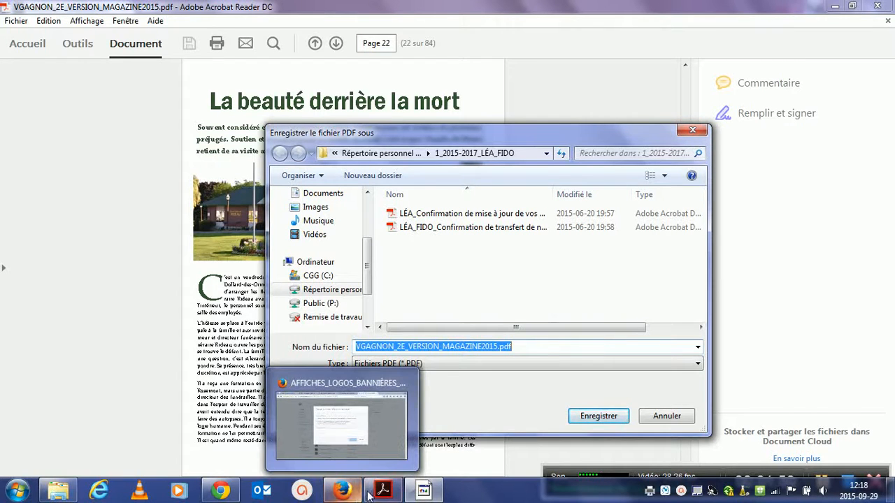
pyautogui.click(341, 435)
pyautogui.click(607, 136)
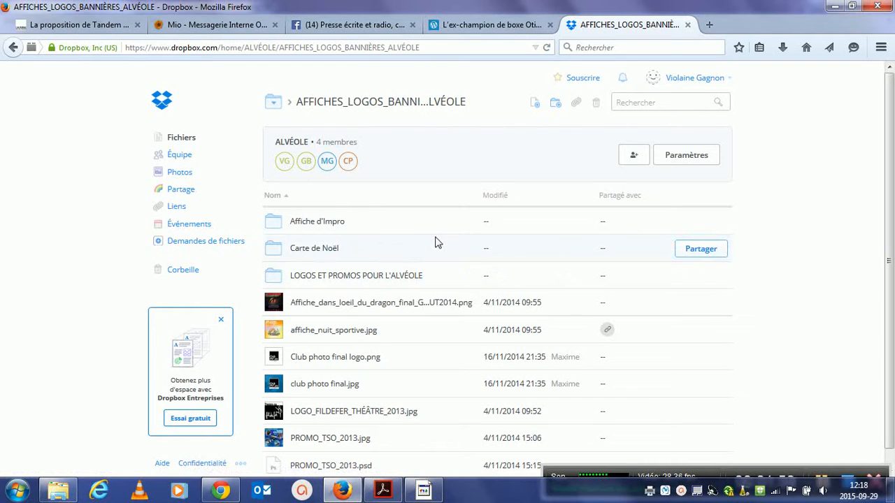
pyautogui.click(535, 105)
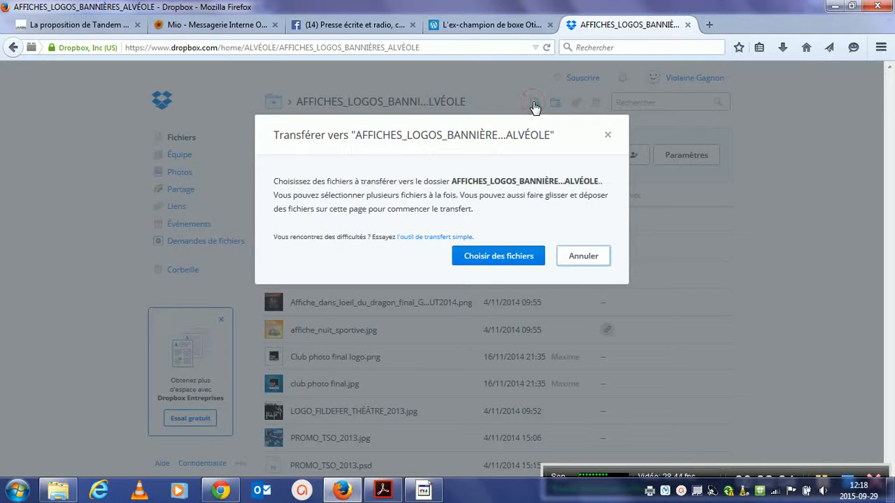
pyautogui.click(503, 254)
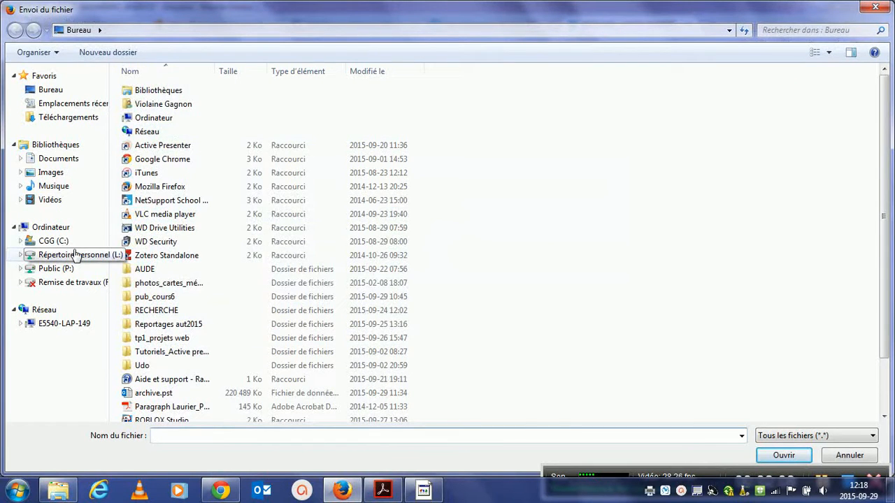
pyautogui.click(863, 9)
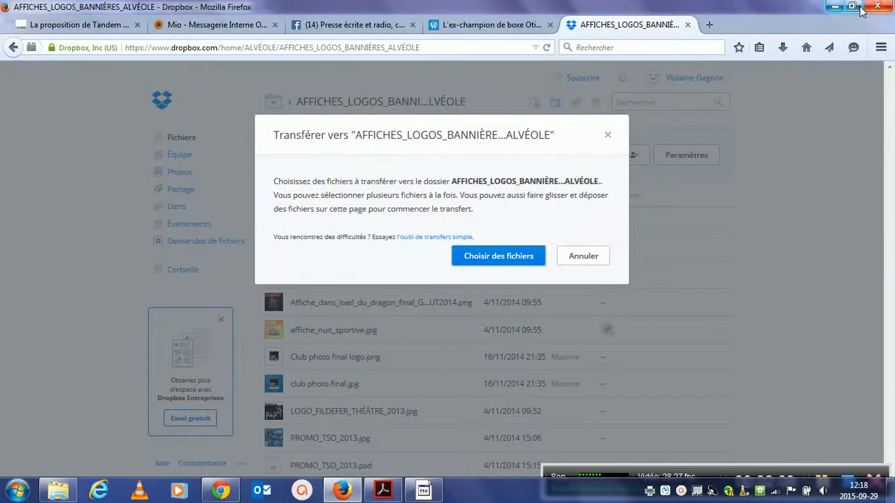
pyautogui.click(595, 259)
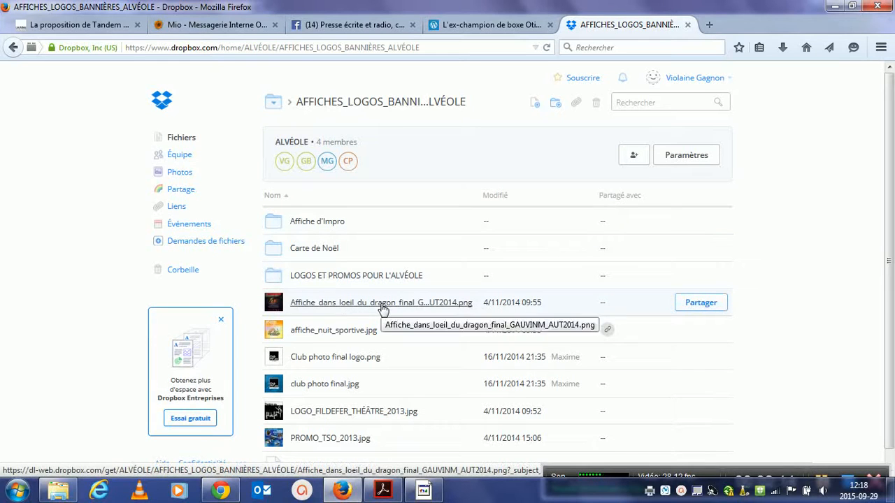
# Open the share link for the Affiche_dans_loeil_du_dragon poster PNG in the Dropbox folder
pyautogui.click(701, 303)
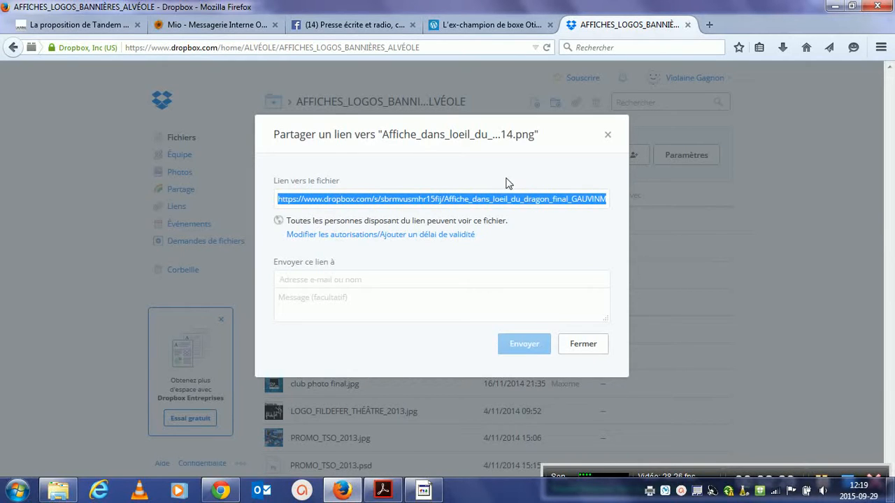
# Switch to the Webflow project in Chrome and add a Link Block inside the empty div block under the "Nous joindre" heading
pyautogui.click(220, 492)
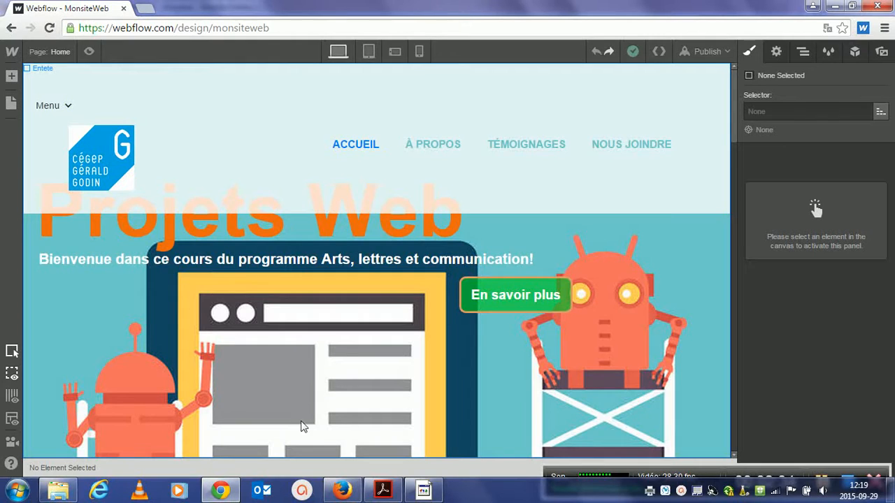
pyautogui.scroll(-10, 316, 435)
pyautogui.scroll(5, 319, 437)
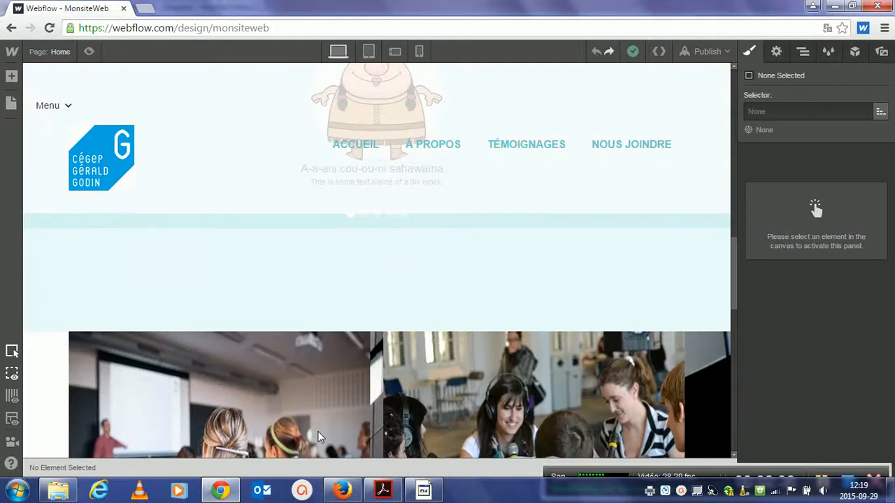
pyautogui.scroll(-8, 319, 437)
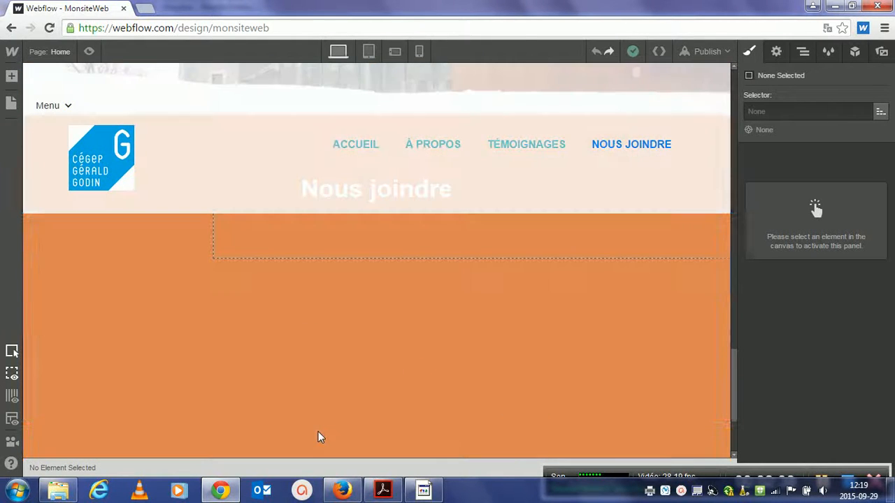
pyautogui.click(256, 348)
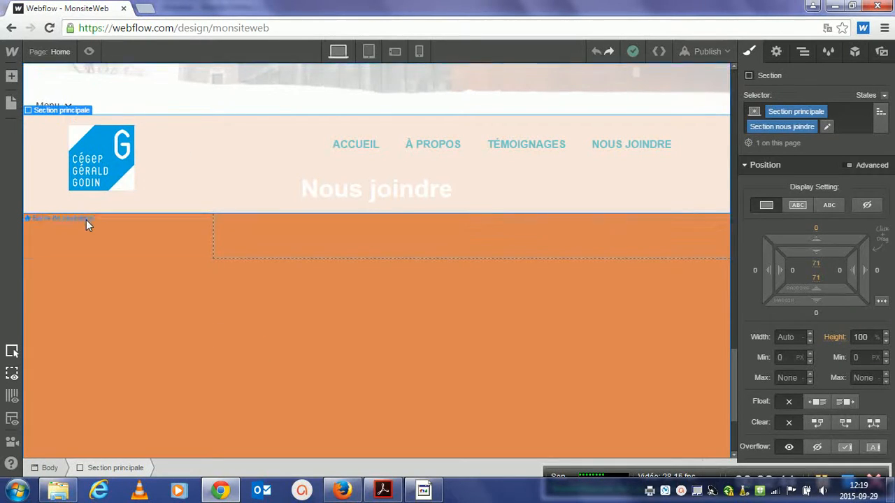
pyautogui.click(222, 253)
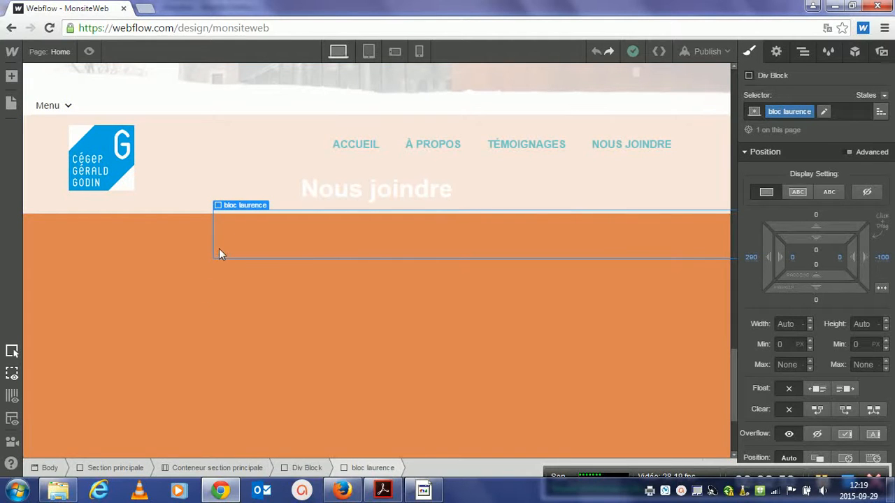
pyautogui.click(12, 81)
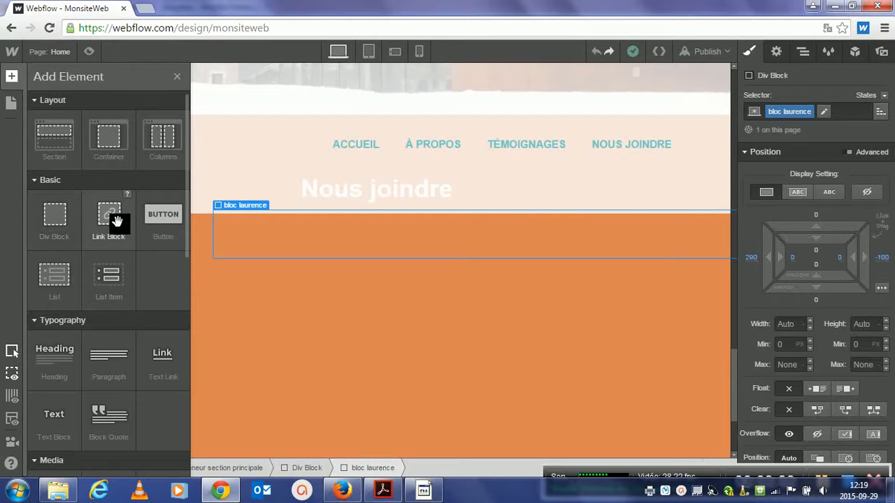
pyautogui.moveTo(117, 221); pyautogui.dragTo(237, 232)
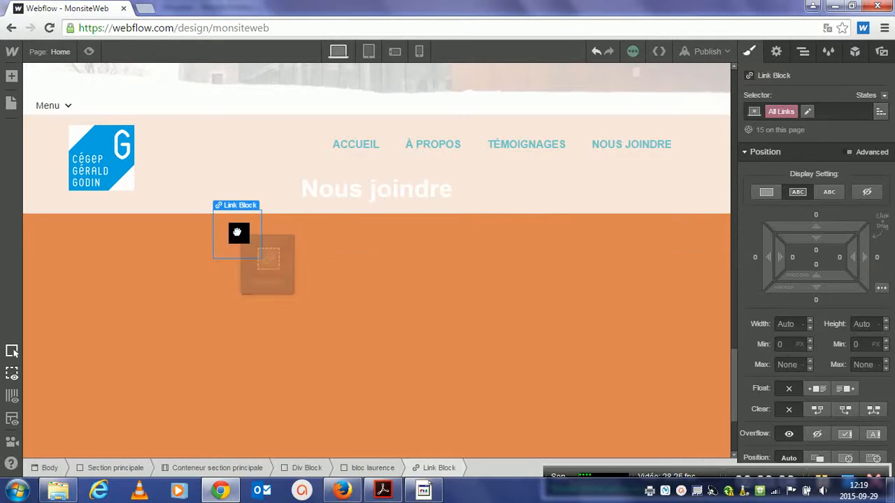